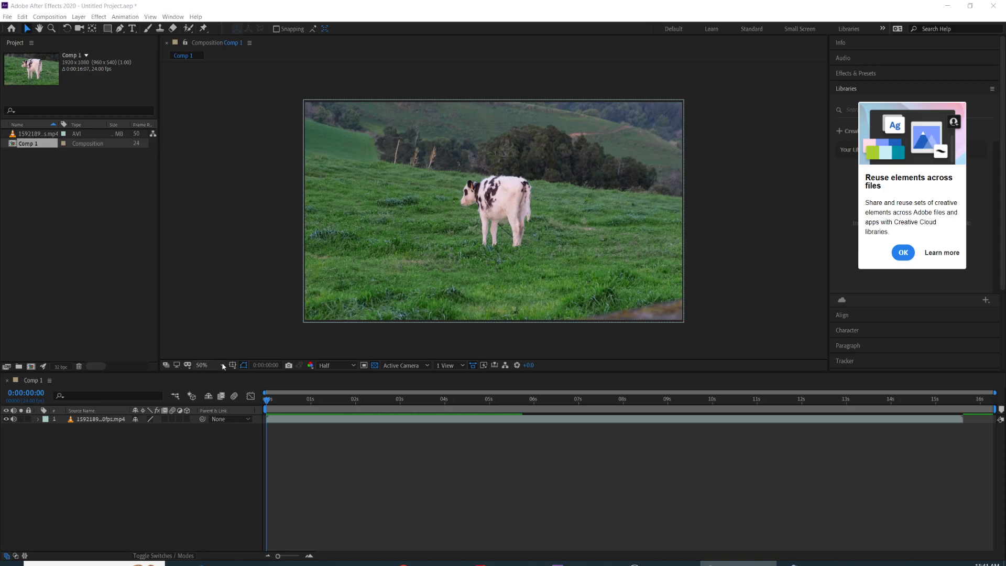
Step: Reveal the Transform properties of the cow video layer in Comp 1
{"action": "left_click", "coordinate": [38, 422]}
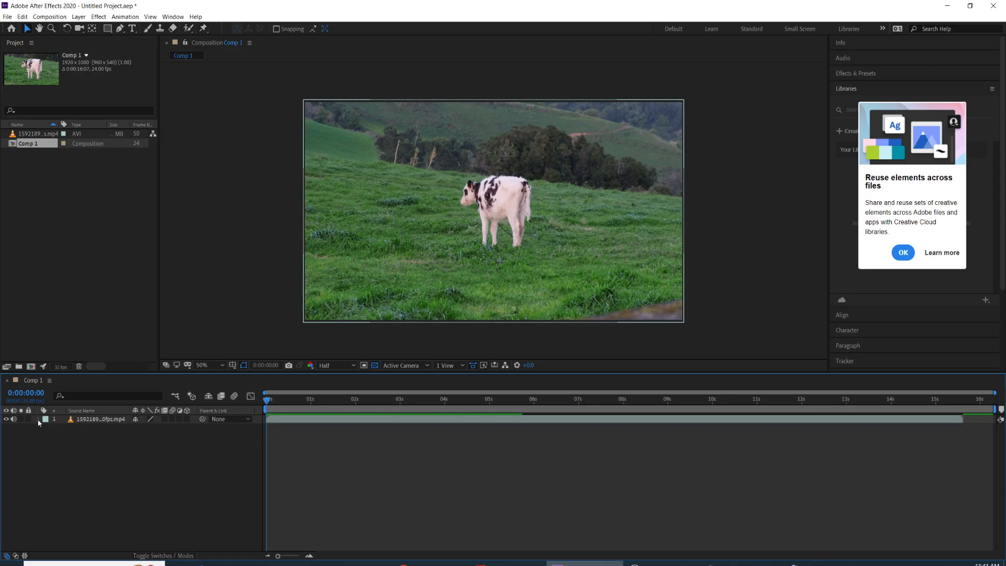
{"action": "left_click", "coordinate": [38, 421]}
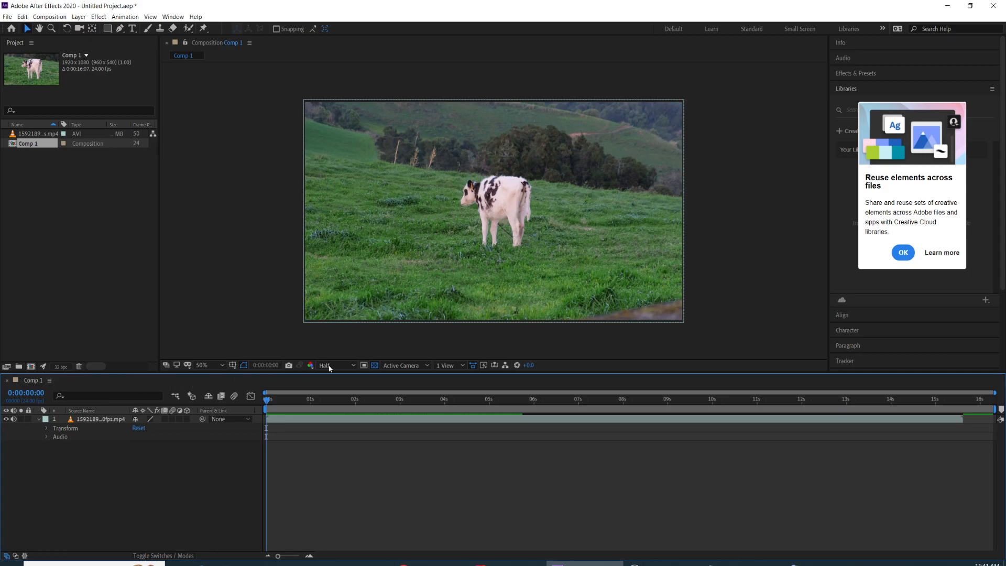
{"action": "left_click", "coordinate": [47, 429]}
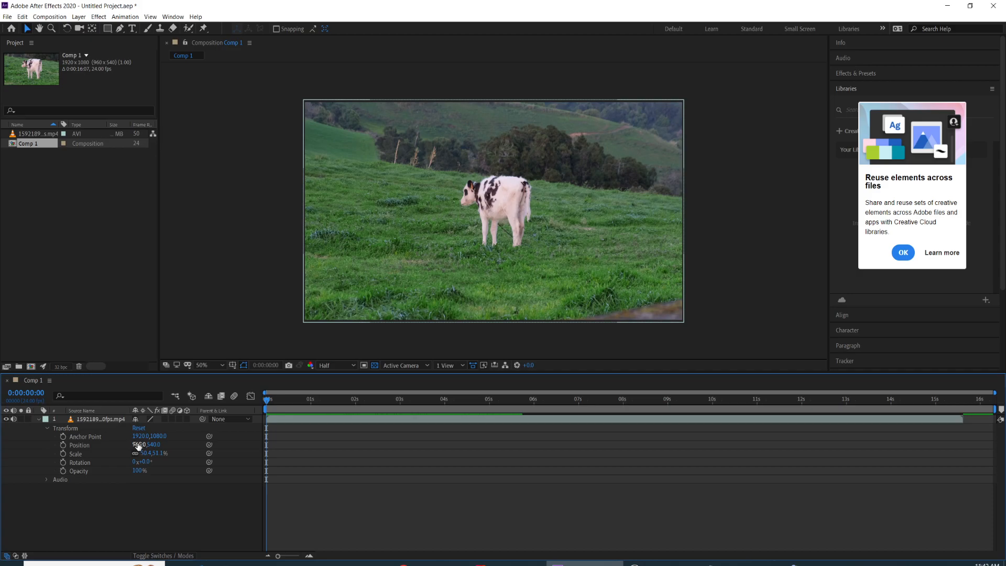
{"action": "left_click_drag", "start_coordinate": [138, 444], "coordinate": [215, 473]}
{"action": "key", "text": "ctrl+z"}
{"action": "key", "text": "ctrl+z"}
{"action": "key", "text": "ctrl+z"}
{"action": "key", "text": "ctrl+z"}
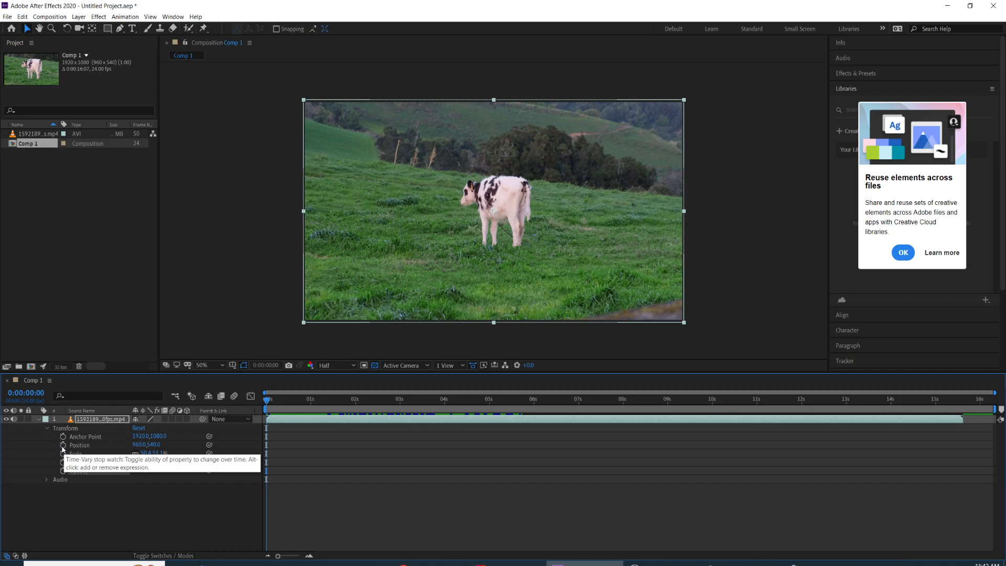
Step: Animate the video layer's Position with a keyframe at 0:00:00:03 and a second one at 0:00:00:12 set to 960, 466
{"action": "left_click_drag", "start_coordinate": [266, 401], "coordinate": [273, 403]}
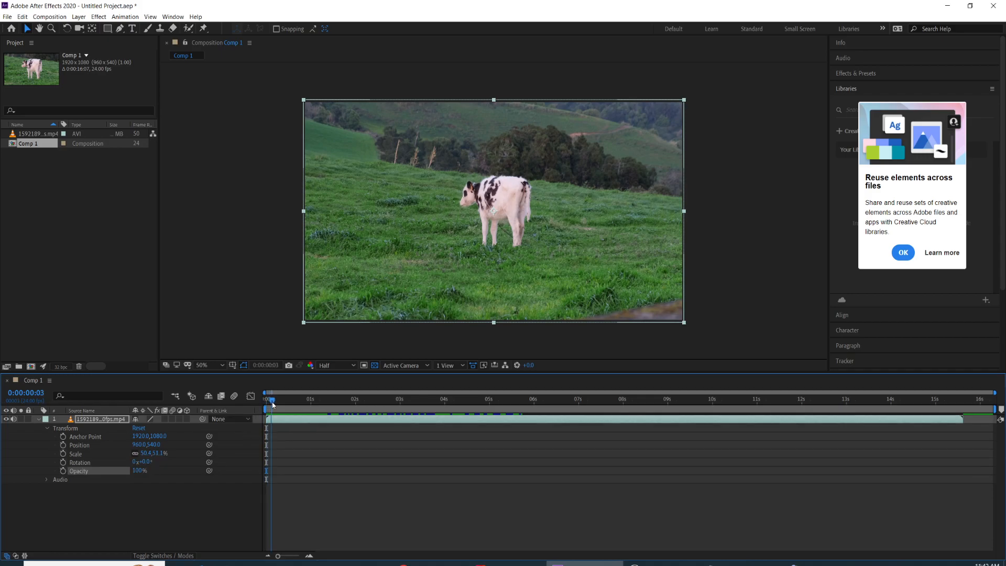
{"action": "left_click", "coordinate": [62, 445]}
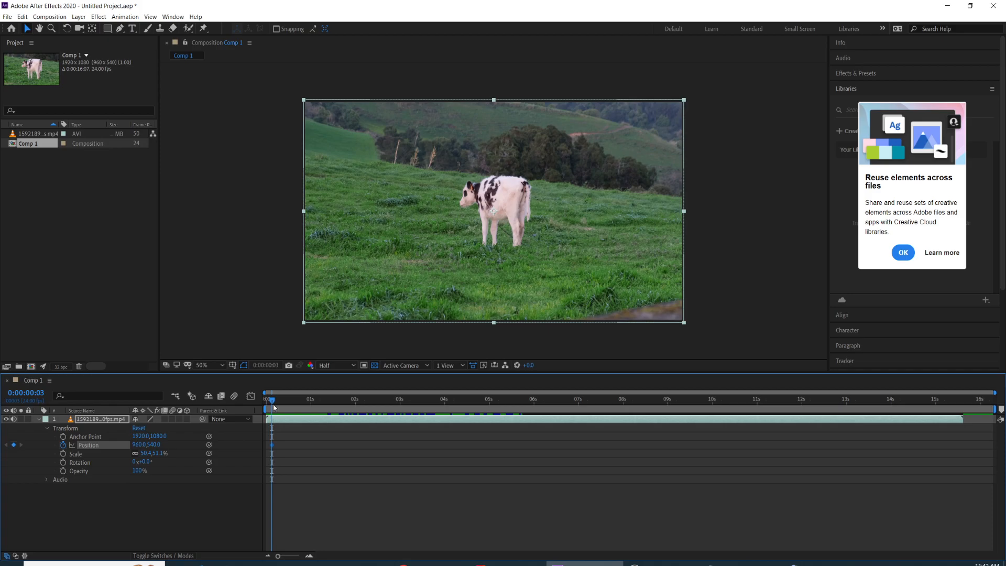
{"action": "left_click_drag", "start_coordinate": [270, 414], "coordinate": [280, 412]}
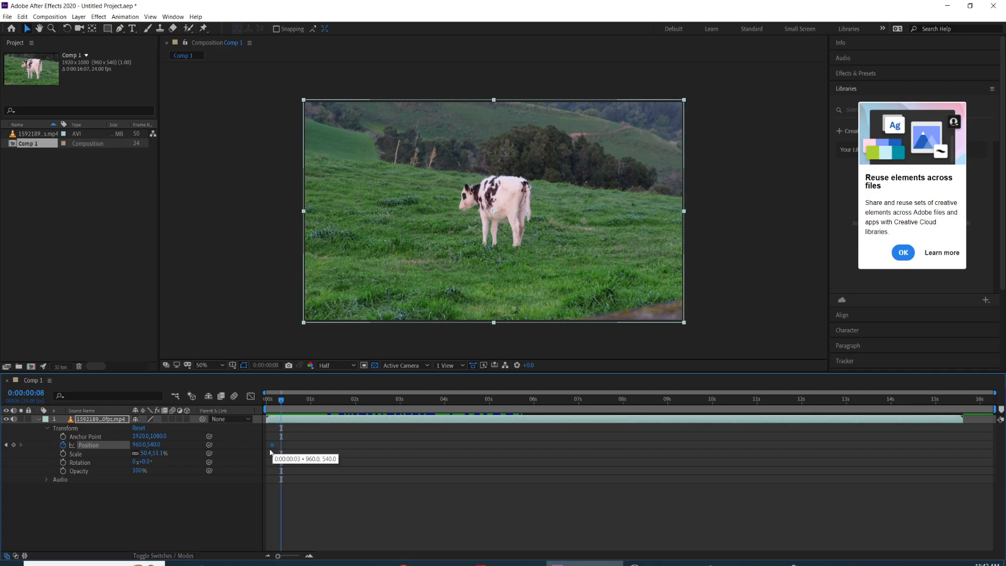
{"action": "left_click_drag", "start_coordinate": [285, 406], "coordinate": [276, 403]}
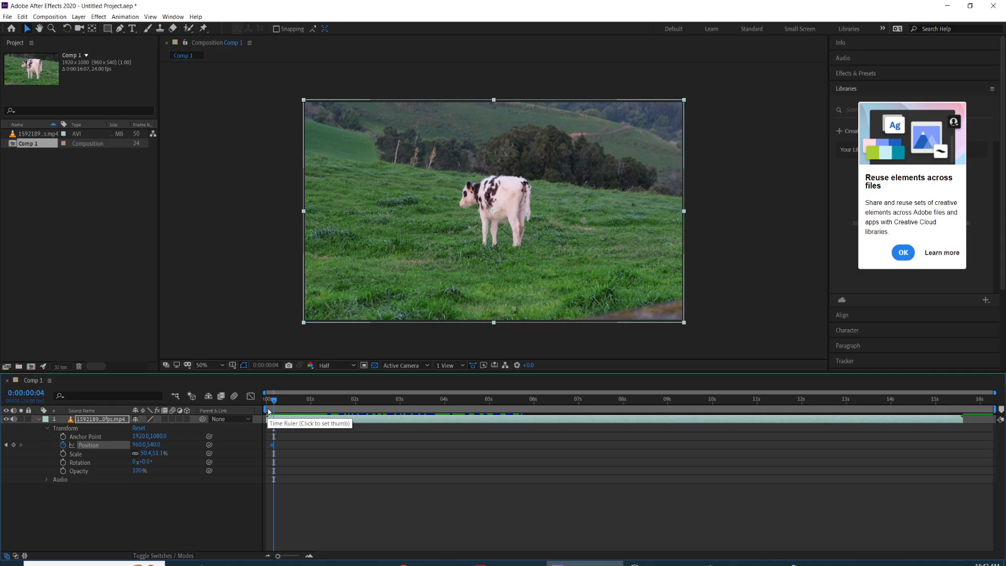
{"action": "left_click_drag", "start_coordinate": [273, 402], "coordinate": [288, 405]}
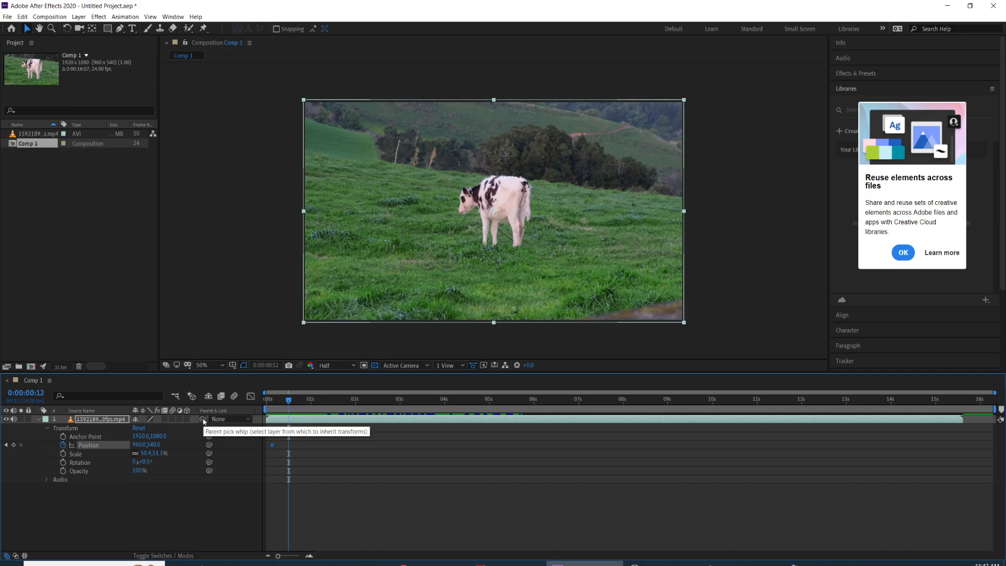
{"action": "left_click_drag", "start_coordinate": [155, 446], "coordinate": [114, 445]}
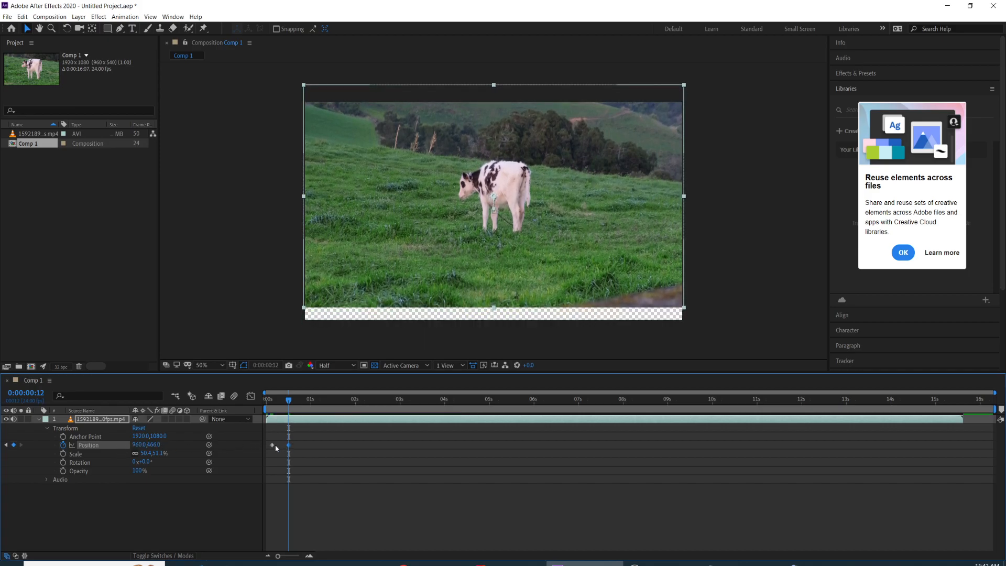
Step: Animate the layer's Scale with keyframes of about 42.4% width at 0:00:00:05 and about 49.3% width at 0:00:00:16
{"action": "left_click_drag", "start_coordinate": [290, 401], "coordinate": [272, 407]}
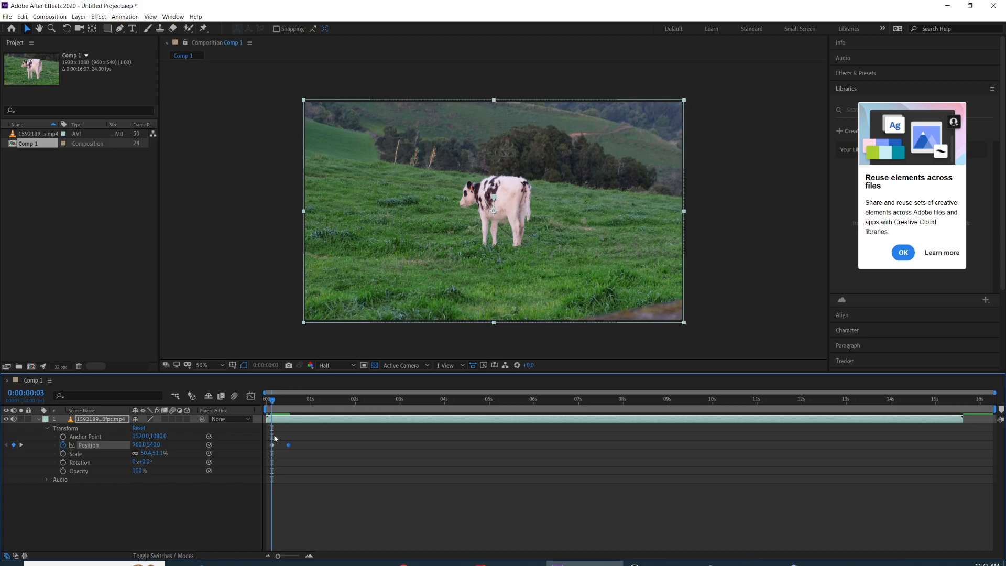
{"action": "mouse_move", "coordinate": [274, 405]}
{"action": "left_mouse_down"}
{"action": "mouse_move", "coordinate": [293, 406]}
{"action": "mouse_move", "coordinate": [276, 406]}
{"action": "left_mouse_up"}
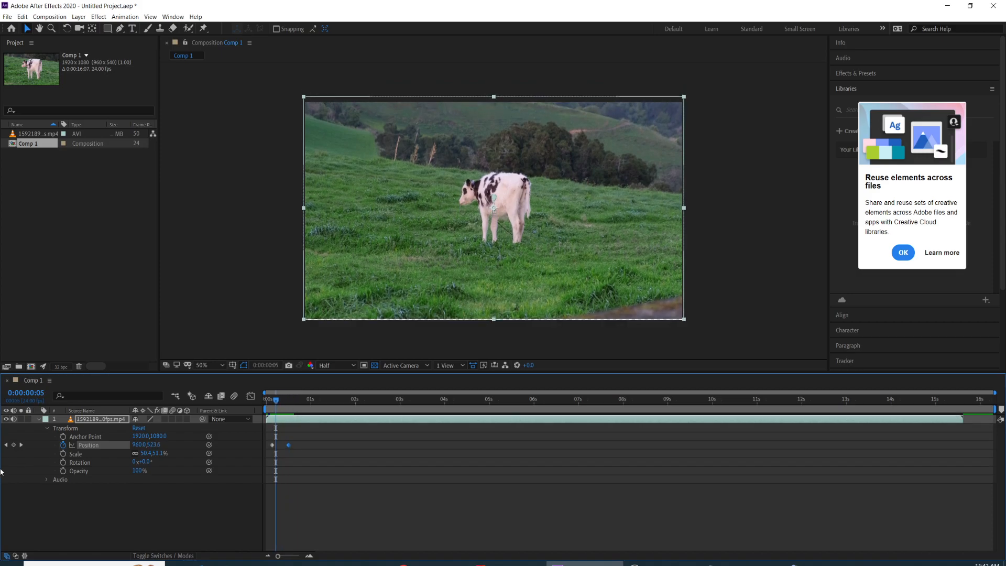
{"action": "left_click", "coordinate": [63, 453]}
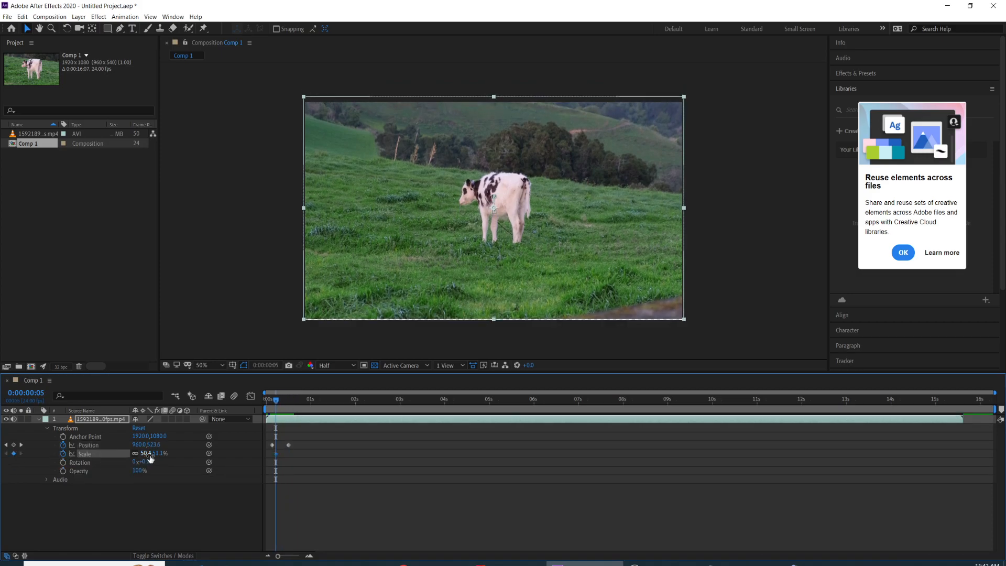
{"action": "left_click_drag", "start_coordinate": [150, 453], "coordinate": [153, 455]}
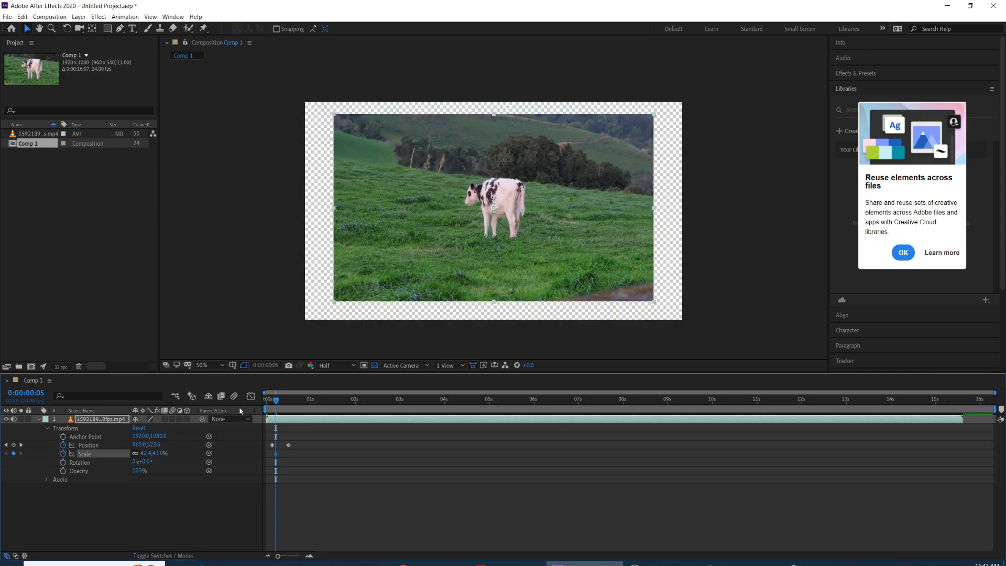
{"action": "left_click_drag", "start_coordinate": [277, 403], "coordinate": [296, 407]}
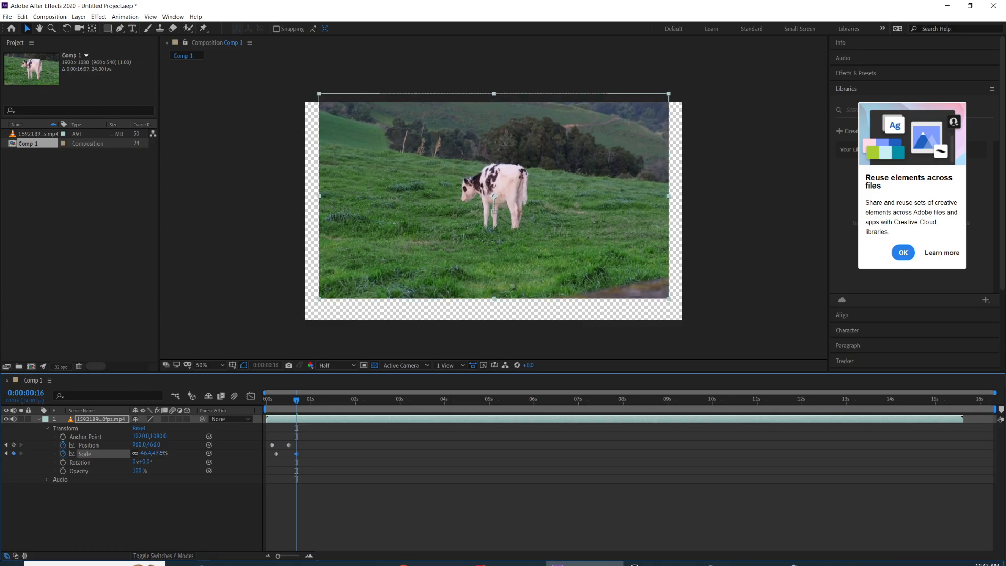
{"action": "left_click_drag", "start_coordinate": [157, 454], "coordinate": [166, 456]}
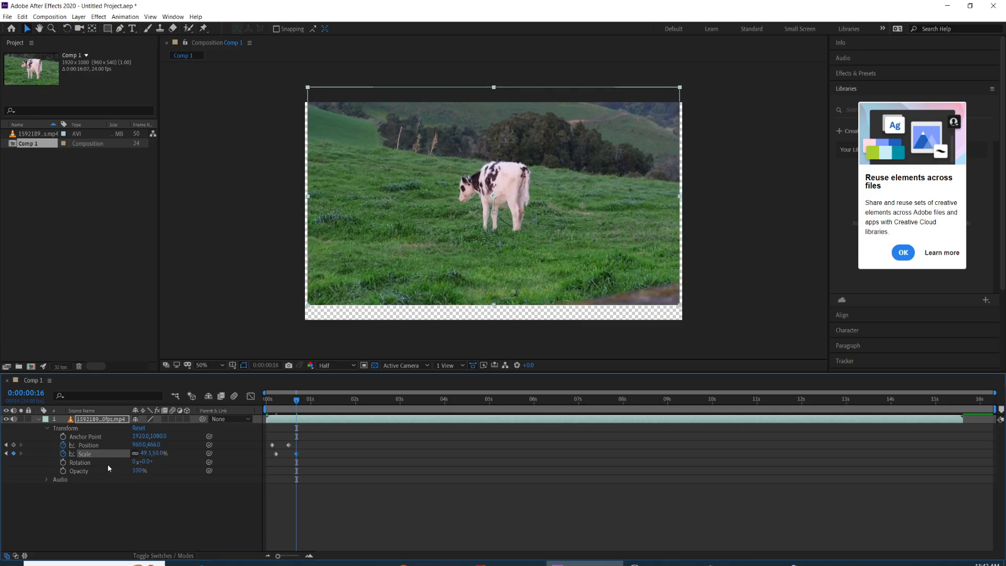
Step: Animate the layer's Rotation from a keyframe at 0:00:00:16 to an 11° keyframe at 0:00:01:05
{"action": "left_click", "coordinate": [63, 462]}
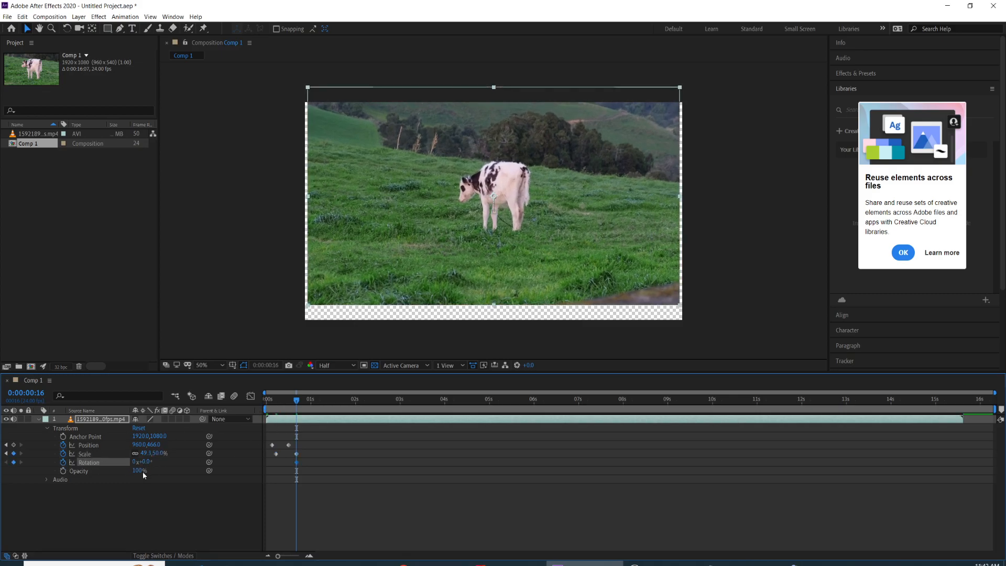
{"action": "left_click_drag", "start_coordinate": [300, 404], "coordinate": [320, 405]}
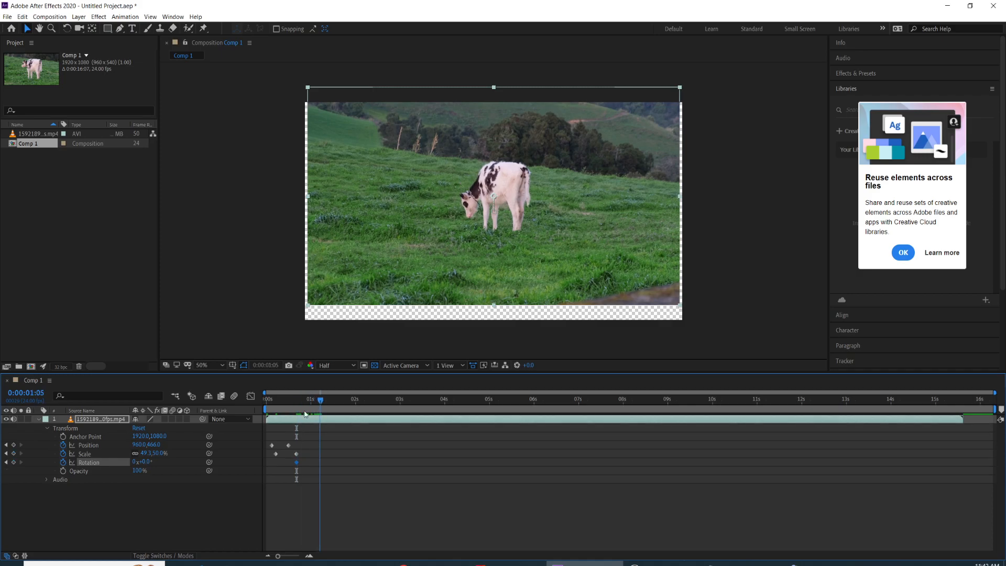
{"action": "left_click_drag", "start_coordinate": [140, 462], "coordinate": [154, 462]}
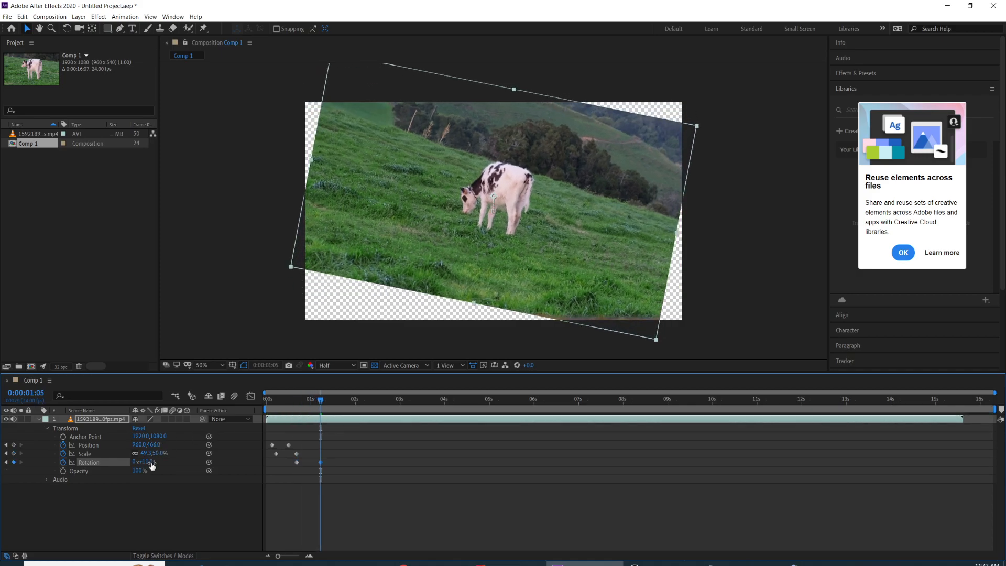
Step: Retime the second Position keyframe, trying it at 0:00:01:05 and placing it back close to 0:00:00:12
{"action": "left_click", "coordinate": [272, 447]}
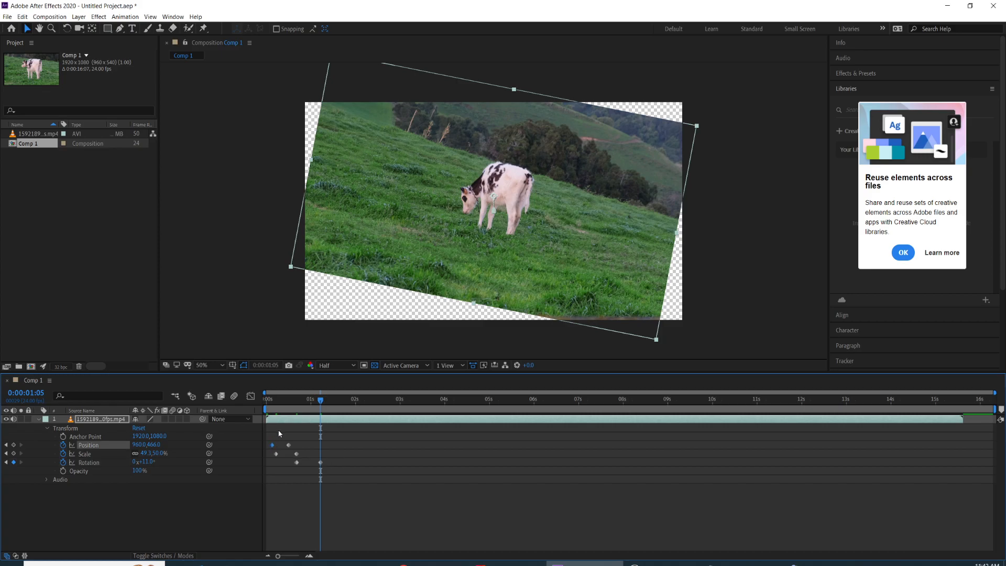
{"action": "left_click", "coordinate": [288, 445]}
{"action": "mouse_move", "coordinate": [288, 447]}
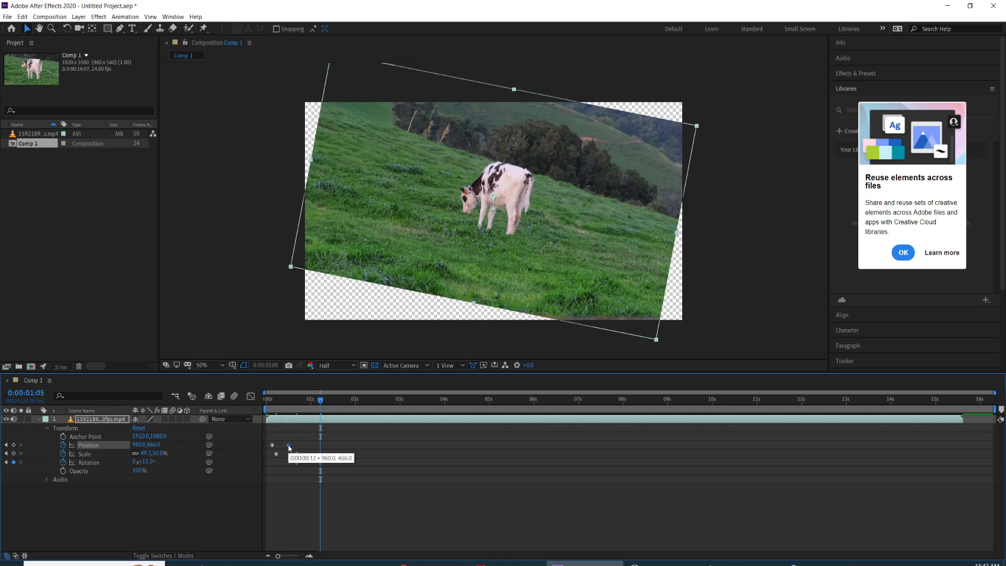
{"action": "left_click_drag", "start_coordinate": [286, 448], "coordinate": [319, 449]}
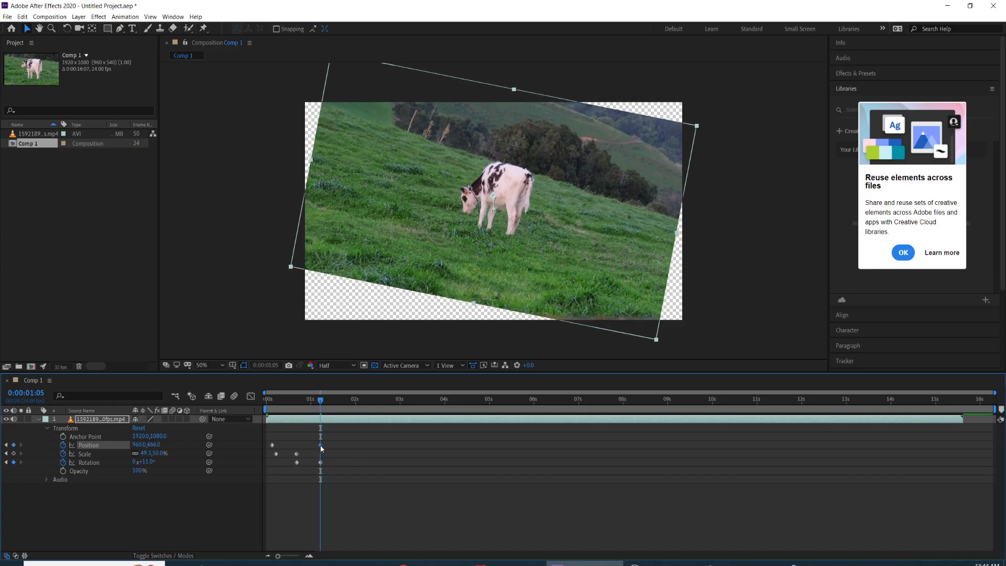
{"action": "left_click_drag", "start_coordinate": [294, 406], "coordinate": [286, 444]}
Step: Animate the layer's Opacity as a fade-out, with a 100% keyframe at 0:00:00:02 and a lower-value keyframe at 0:00:01:10
{"action": "left_click_drag", "start_coordinate": [314, 407], "coordinate": [270, 408]}
{"action": "left_click", "coordinate": [63, 470]}
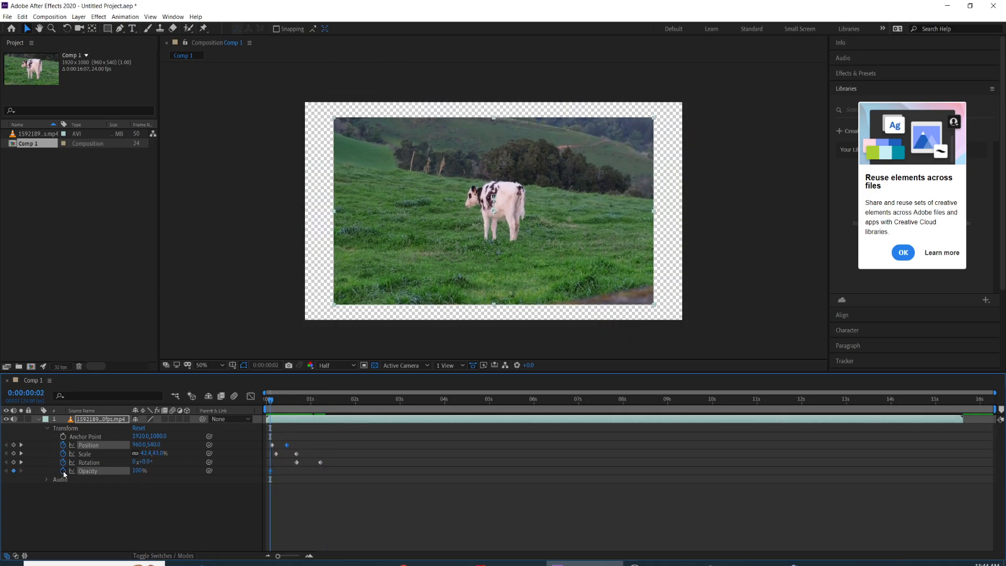
{"action": "left_click_drag", "start_coordinate": [270, 400], "coordinate": [314, 411]}
{"action": "left_click_drag", "start_coordinate": [327, 411], "coordinate": [331, 411]}
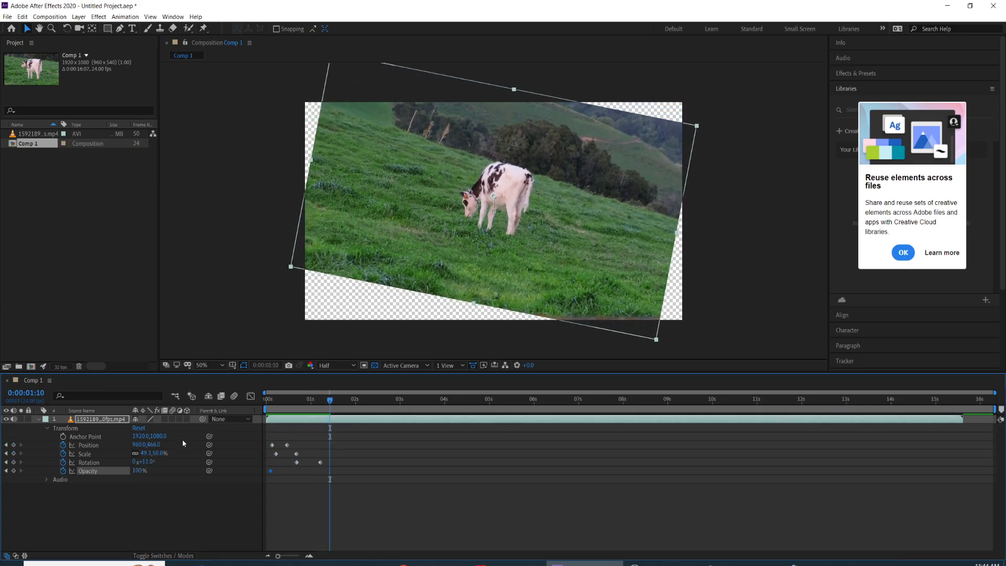
{"action": "left_click_drag", "start_coordinate": [135, 474], "coordinate": [57, 473]}
Step: Return to the composition's start, collapse the layer's properties and show only its Position property
{"action": "left_click_drag", "start_coordinate": [330, 399], "coordinate": [260, 399]}
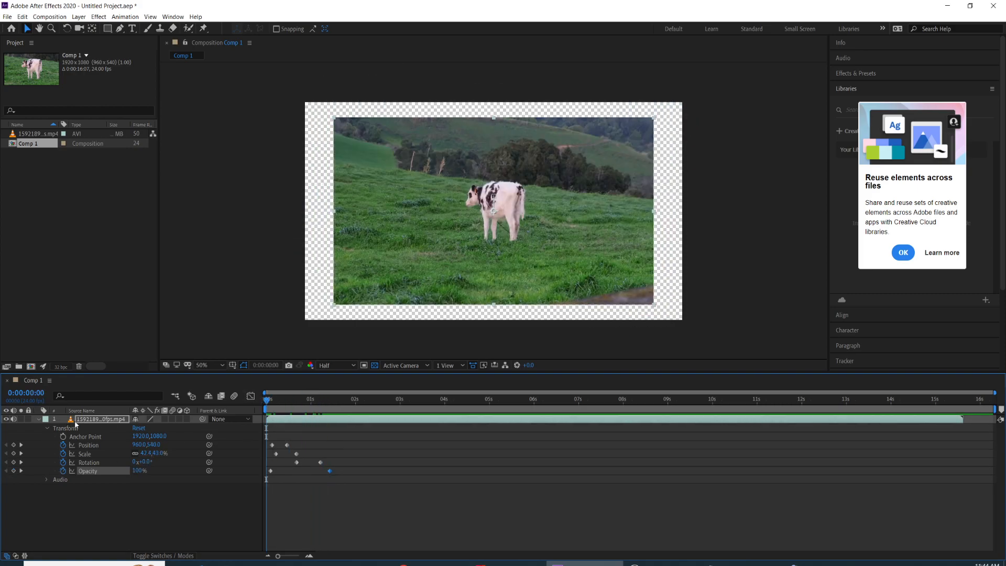
{"action": "left_click", "coordinate": [48, 430]}
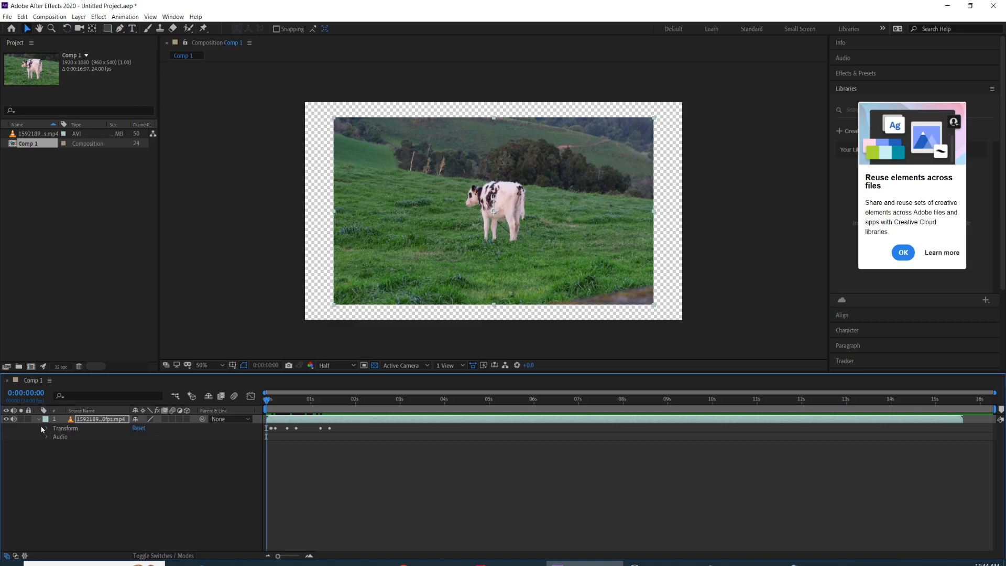
{"action": "left_click", "coordinate": [41, 419]}
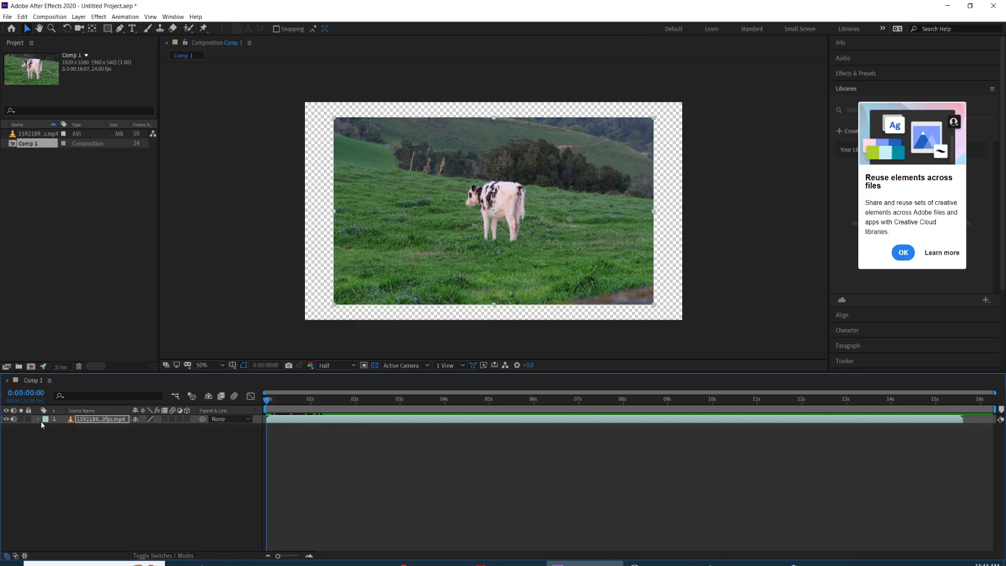
{"action": "left_click", "coordinate": [99, 418]}
{"action": "key", "text": "p"}
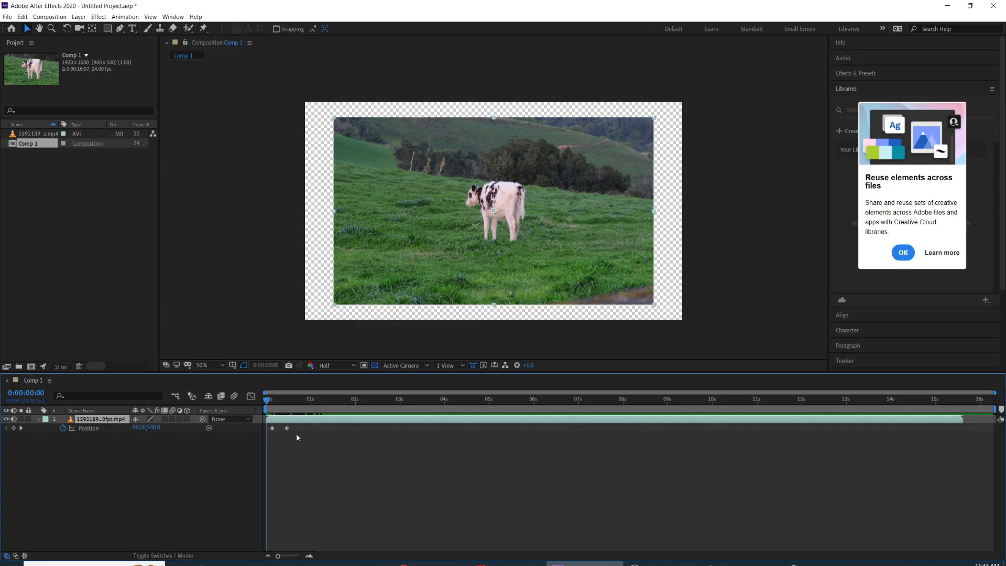
Step: Show the layer's Opacity, Scale and Rotation properties one at a time, and scrub the animation to 0:00:00:13
{"action": "left_click_drag", "start_coordinate": [268, 400], "coordinate": [272, 404]}
{"action": "key", "text": "t"}
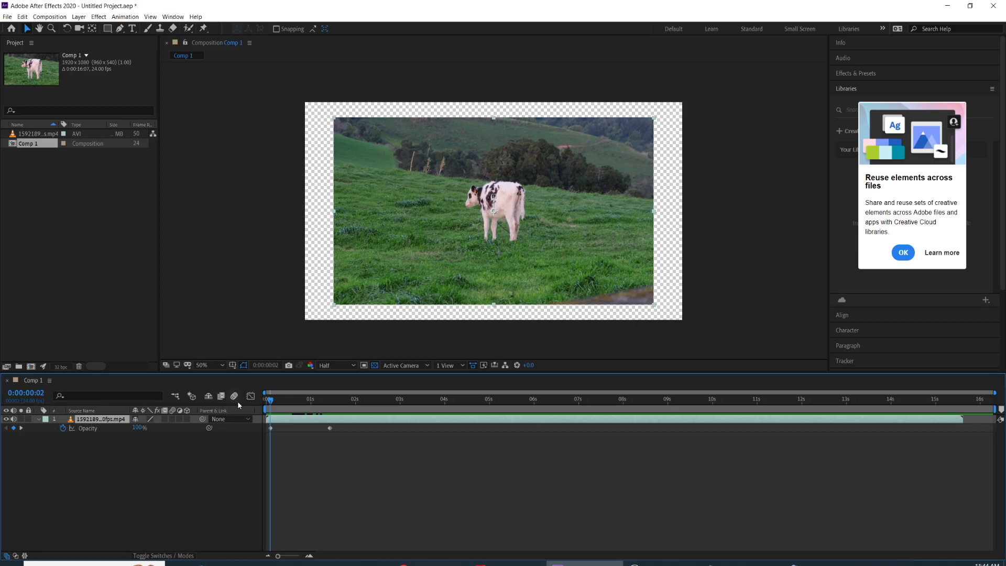
{"action": "key", "text": "s"}
{"action": "left_click_drag", "start_coordinate": [272, 403], "coordinate": [302, 408]}
{"action": "key", "text": "r"}
{"action": "left_click", "coordinate": [281, 400]}
{"action": "mouse_move", "coordinate": [281, 401]}
{"action": "left_mouse_down"}
{"action": "mouse_move", "coordinate": [326, 400]}
{"action": "mouse_move", "coordinate": [267, 401]}
{"action": "mouse_move", "coordinate": [290, 400]}
{"action": "left_mouse_up"}
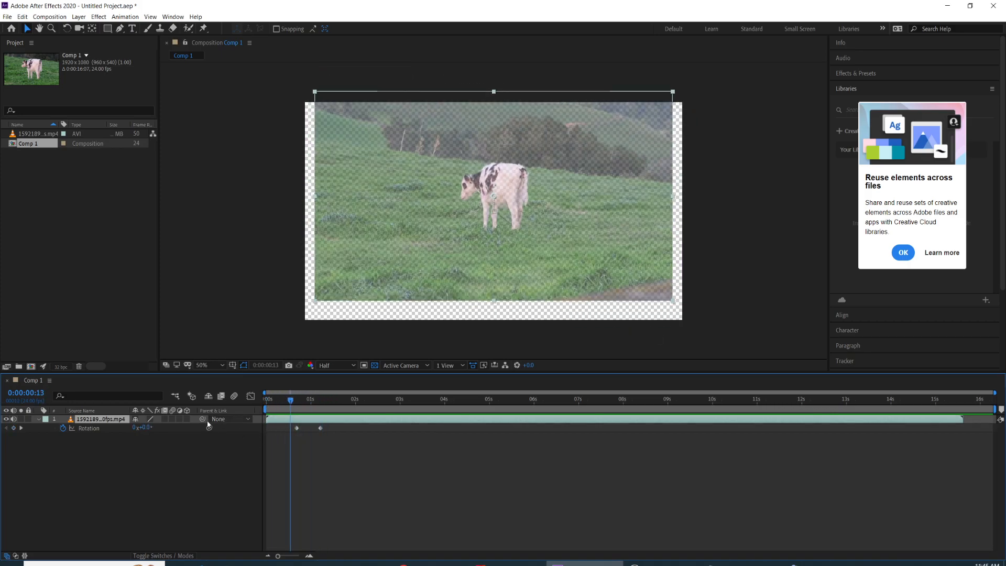
Step: Collapse the isolated Rotation view and expand the layer to show all its Transform properties
{"action": "left_click", "coordinate": [38, 419]}
{"action": "left_click", "coordinate": [38, 419]}
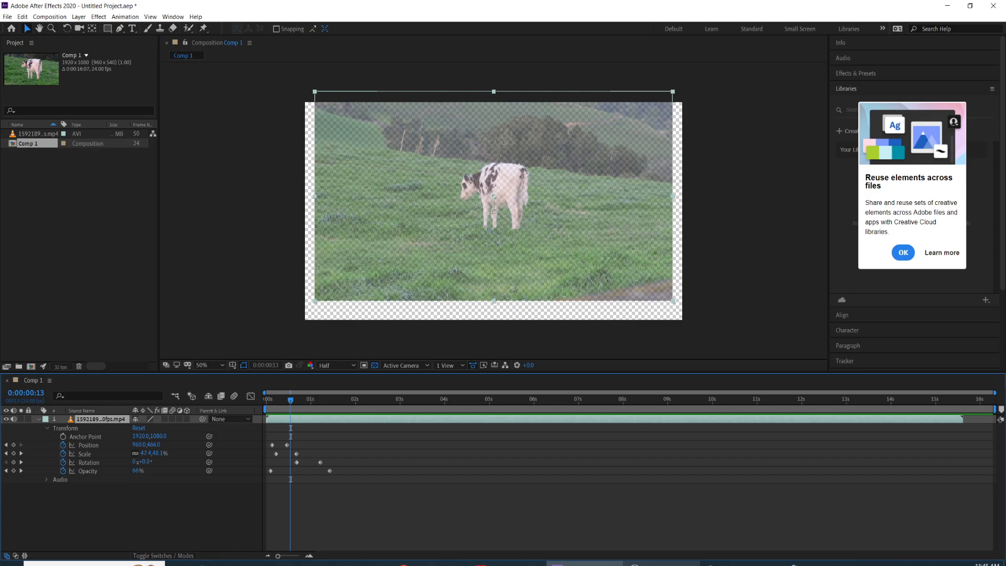
{"action": "mouse_move", "coordinate": [661, 563]}
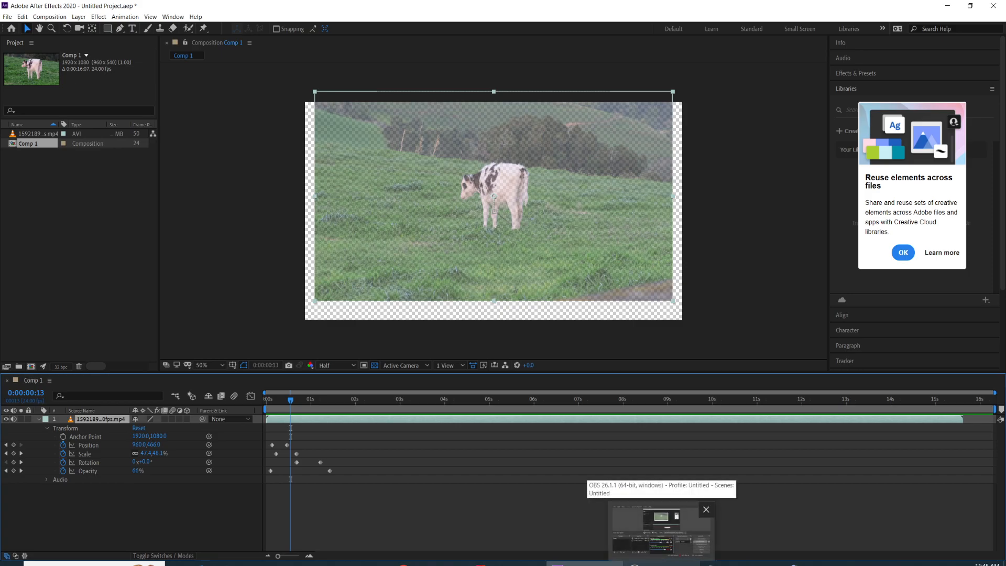